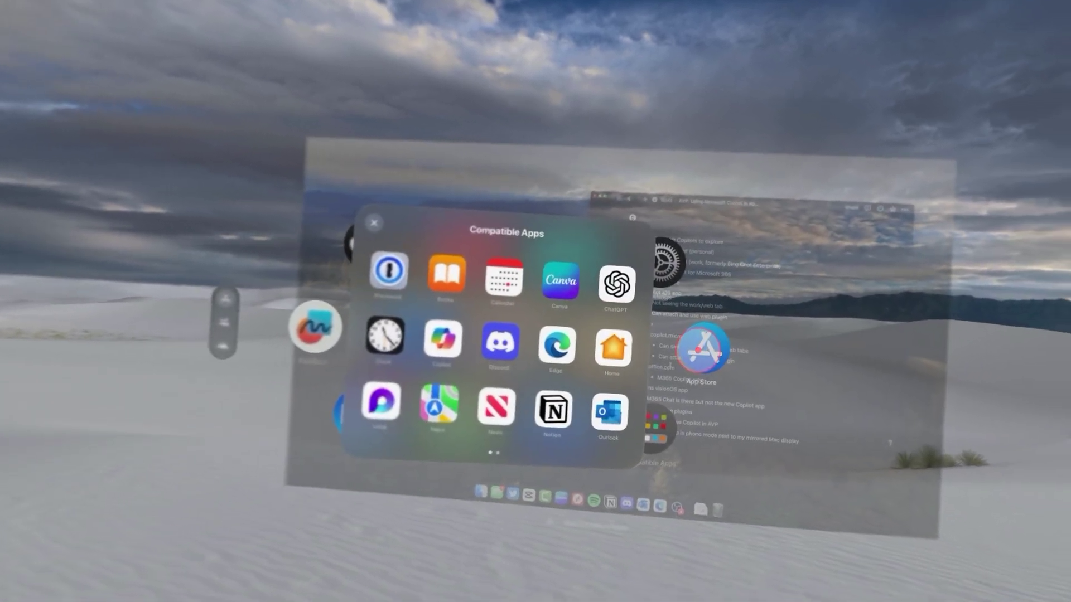
# Find Microsoft Copilot in the App Store, then launch it from Compatible Apps.
pyautogui.click(746, 369)
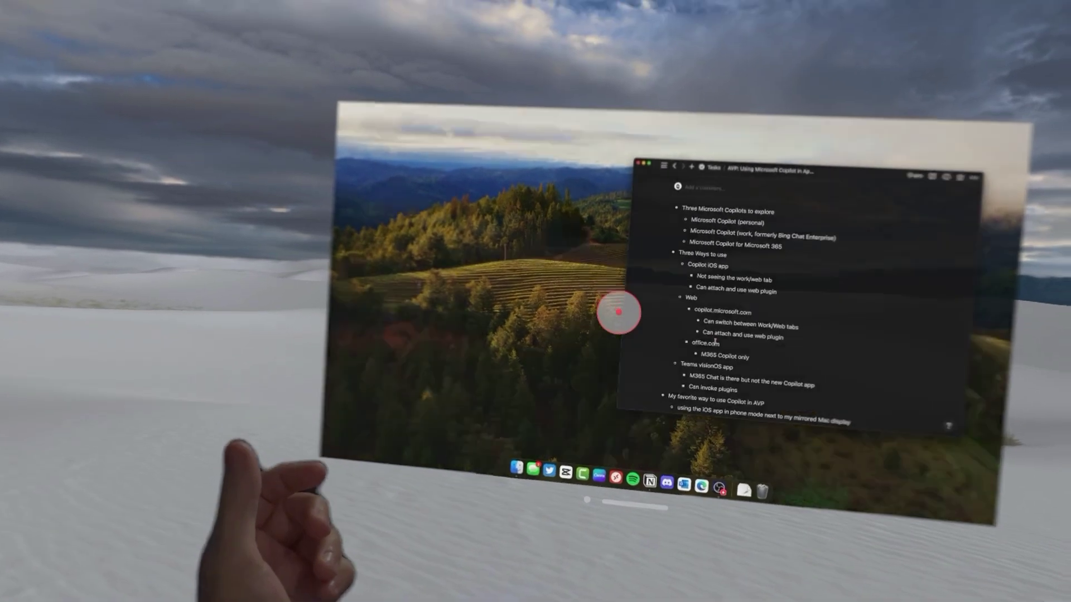
pyautogui.press('super')
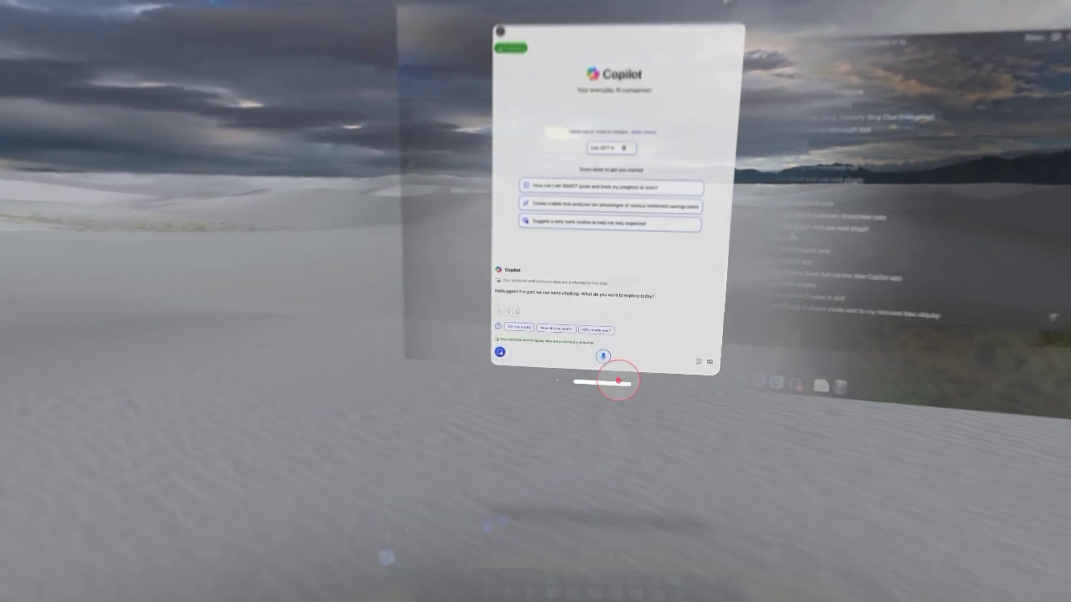
# Drag the Copilot chat window to the left of the mirrored Mac display.
pyautogui.moveTo(618, 381); pyautogui.dragTo(414, 468)
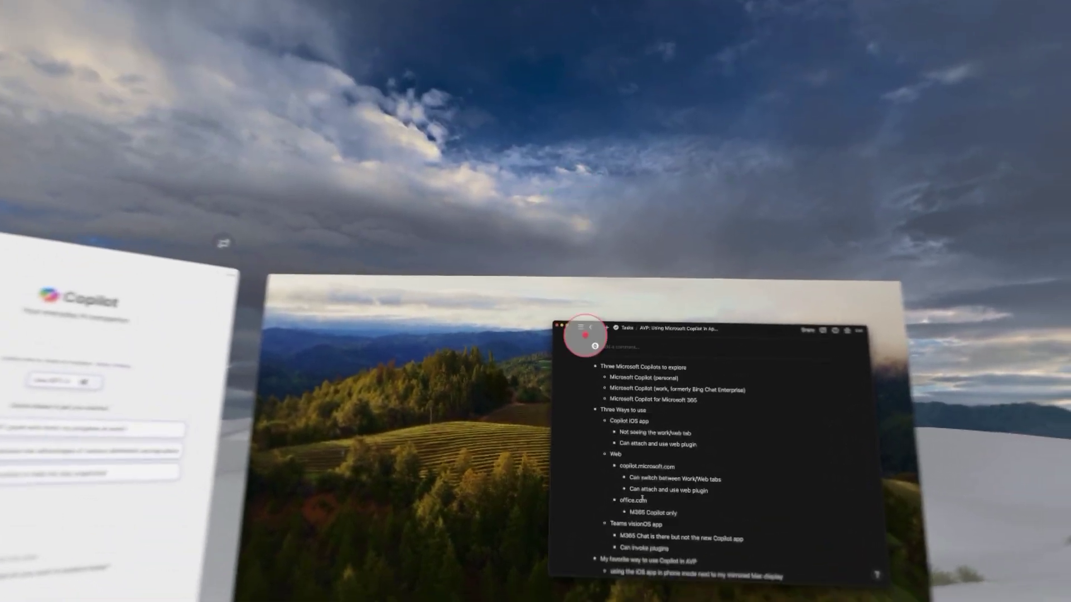
# Close Compatible Apps and lift the Safari office.com Copilot window above the Mac display.
pyautogui.press('super')
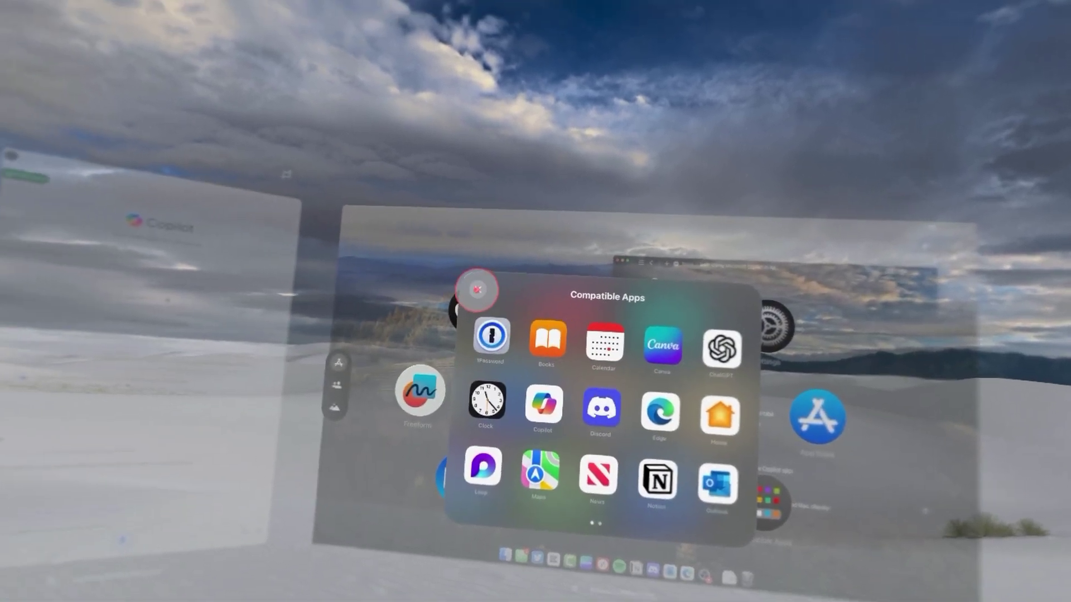
pyautogui.click(440, 271)
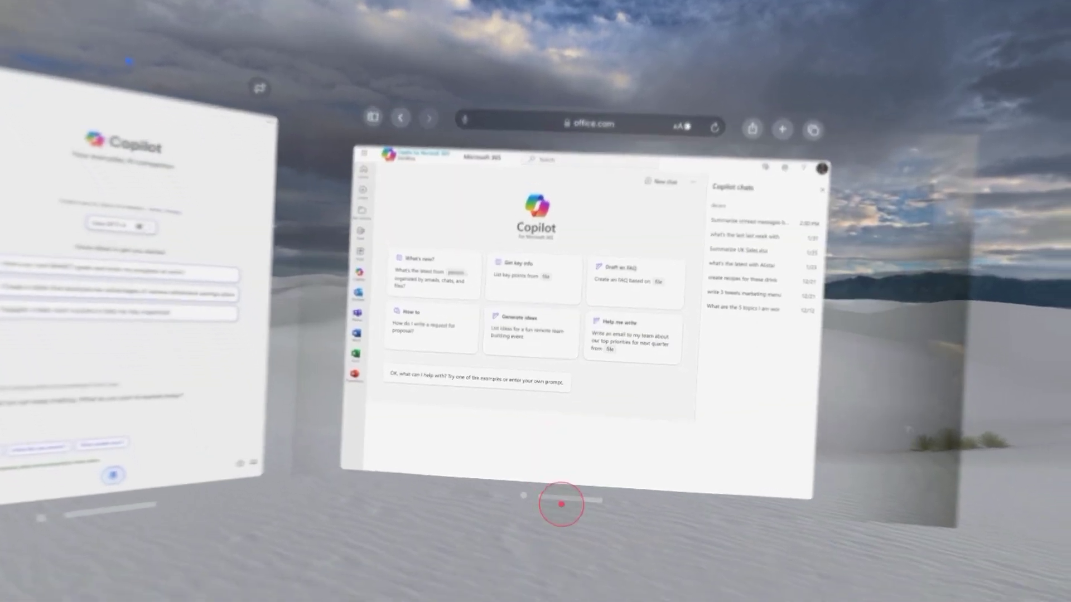
pyautogui.moveTo(554, 505); pyautogui.dragTo(564, 204)
pyautogui.moveTo(576, 361); pyautogui.dragTo(580, 365)
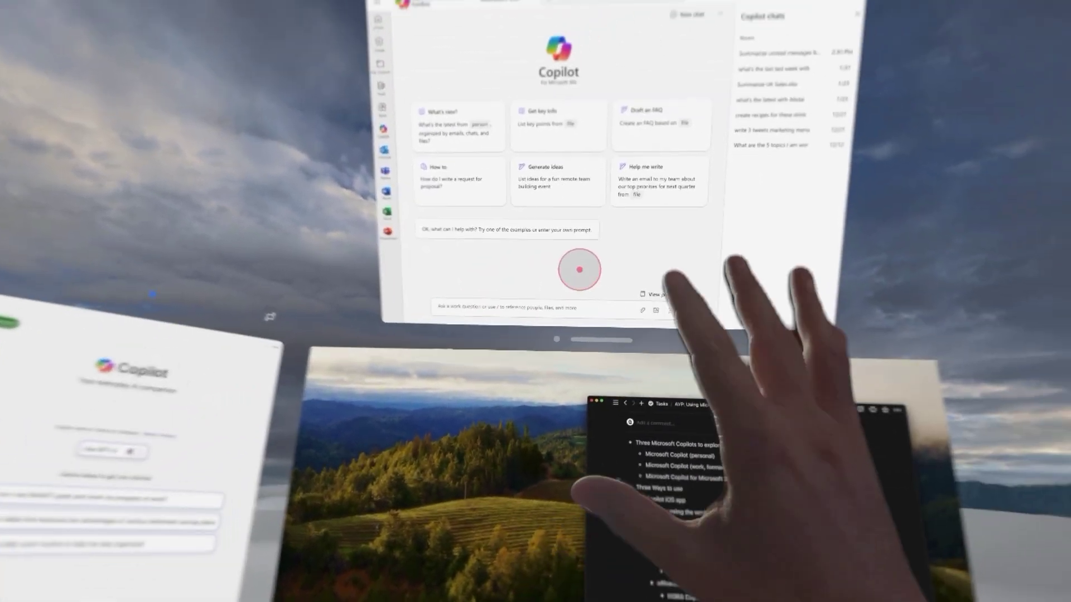
# Reload the Copilot page in Safari before returning to the Home View.
pyautogui.moveTo(579, 269); pyautogui.dragTo(617, 313)
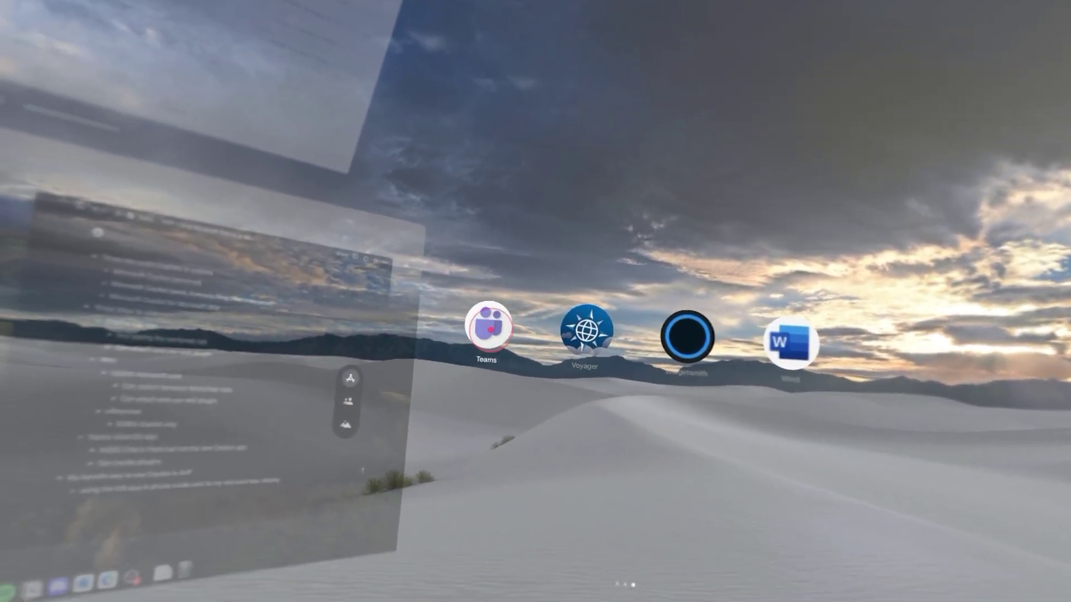
# Launch Microsoft Teams from the Home View onto the M365 Chat conversation.
pyautogui.click(489, 327)
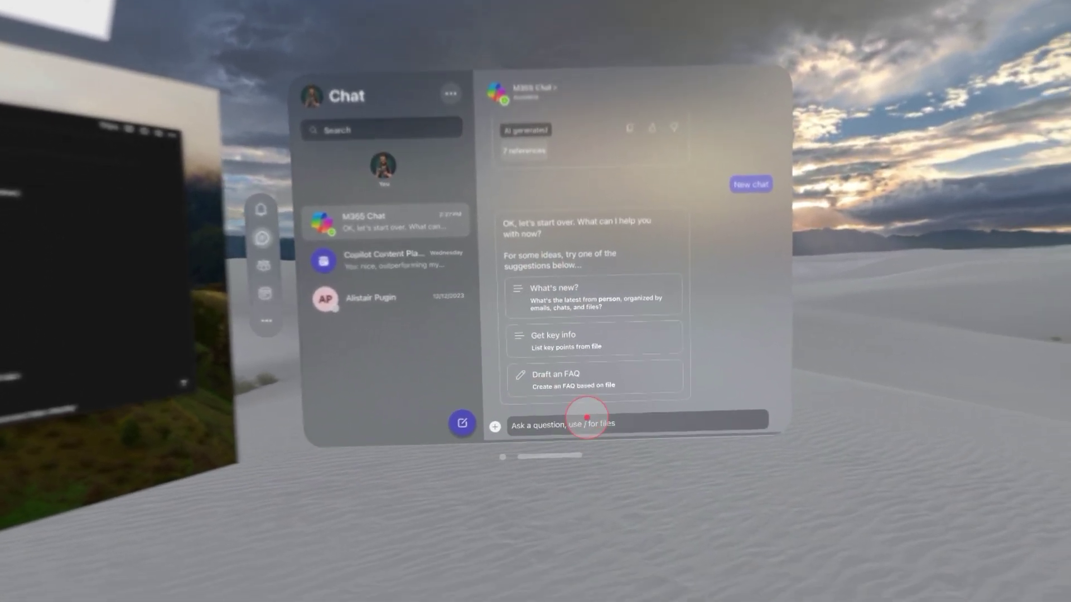
# Dictate and send 'Who won the Super Bowl yesterday?' to M365 Chat.
pyautogui.click(587, 424)
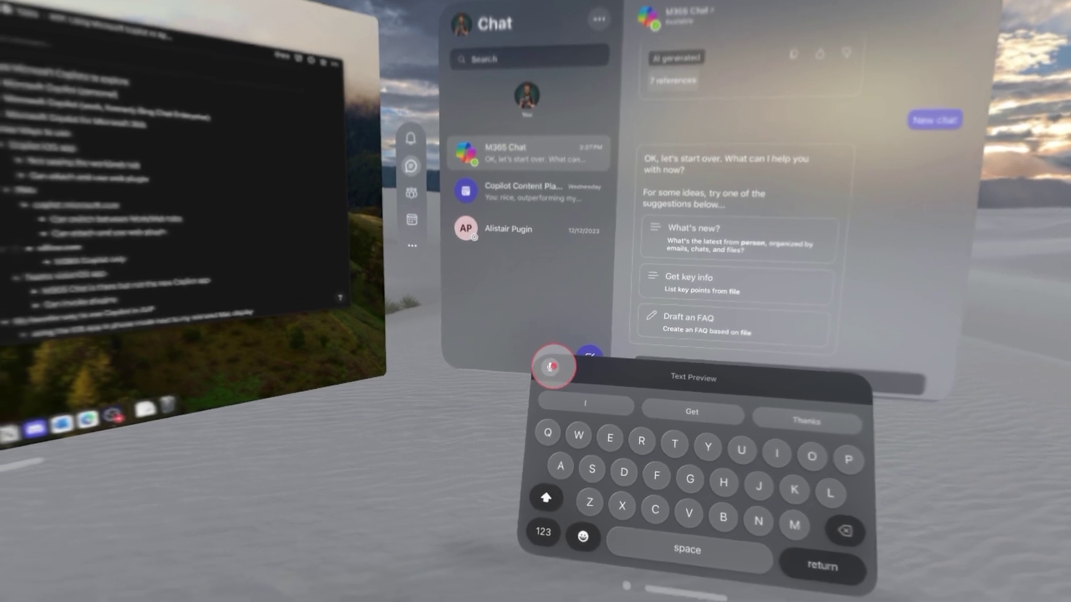
pyautogui.click(552, 366)
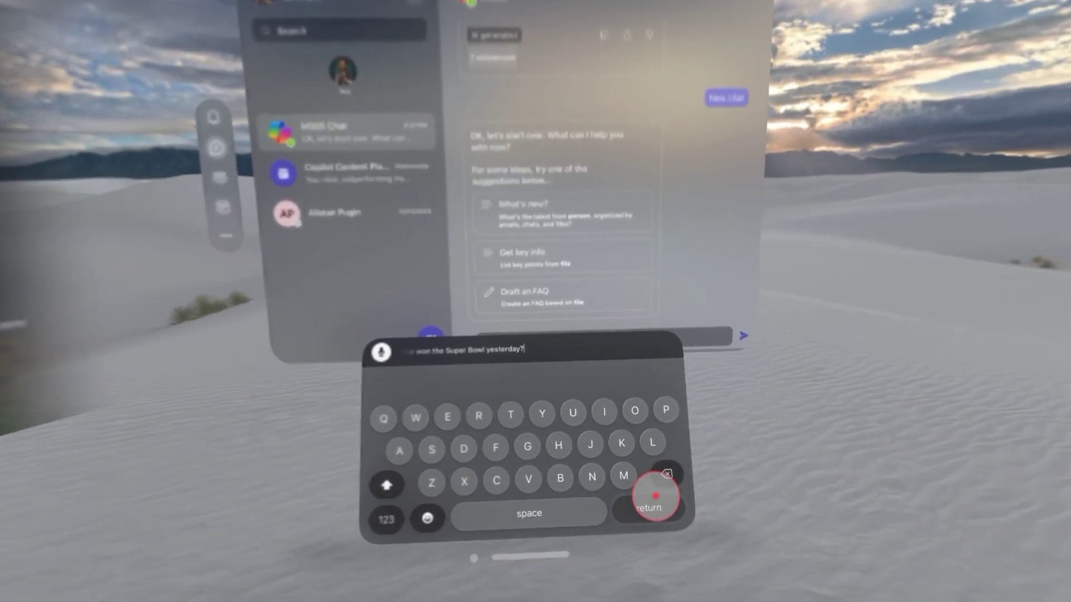
pyautogui.click(731, 575)
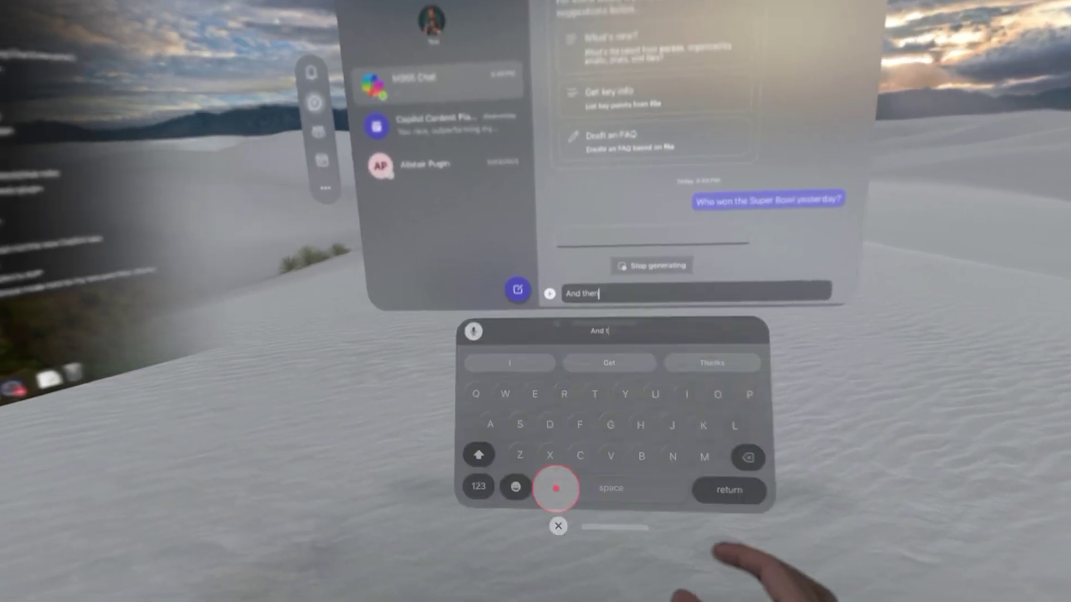
# Check the 2 references behind the Chiefs' overtime win, then review the chat plugins list.
pyautogui.click(540, 512)
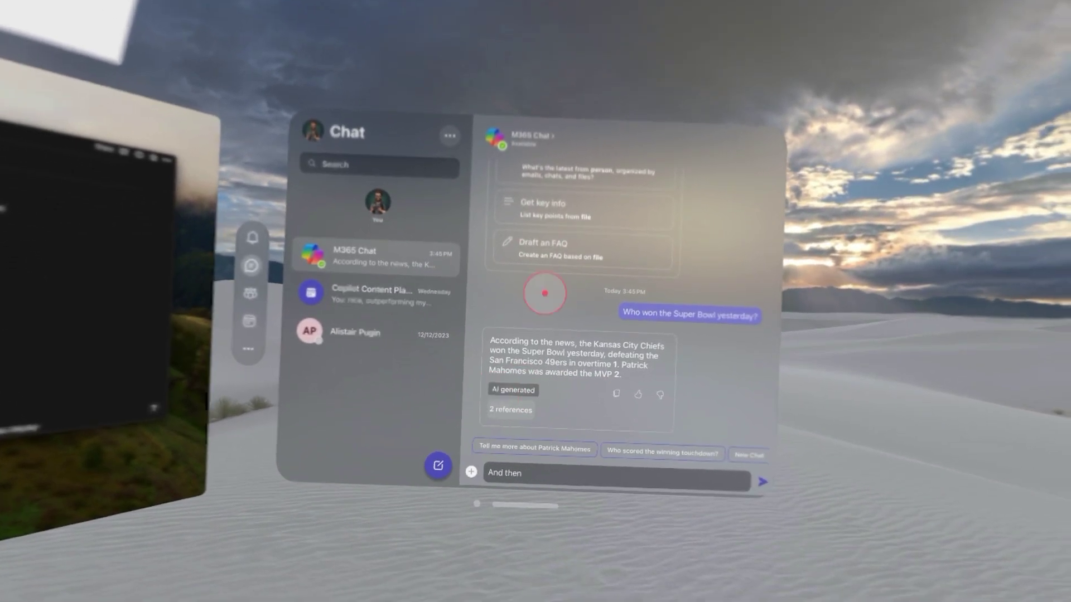
pyautogui.click(513, 378)
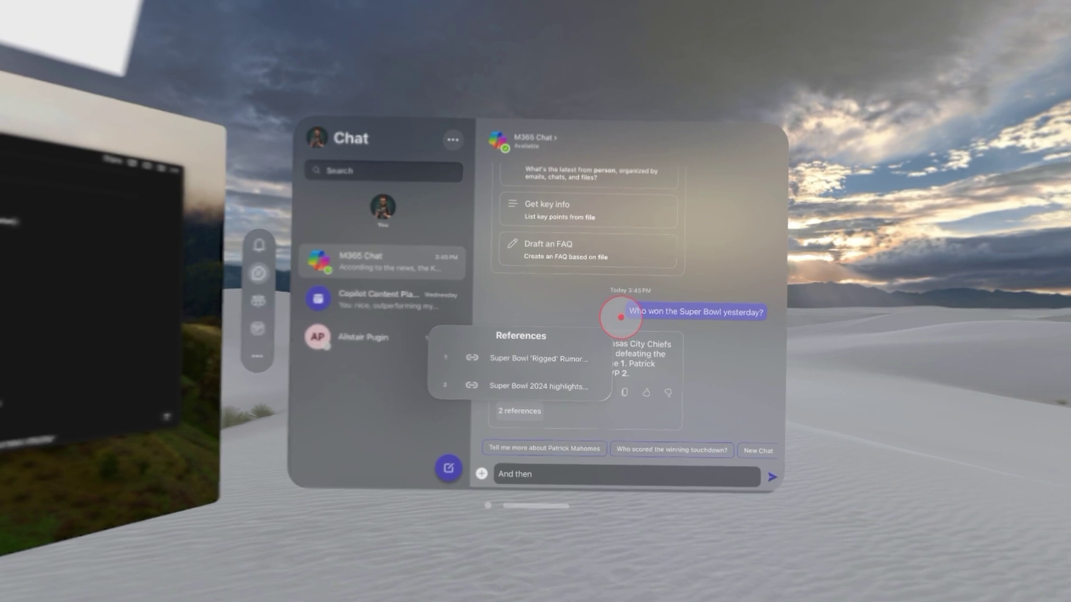
pyautogui.click(624, 312)
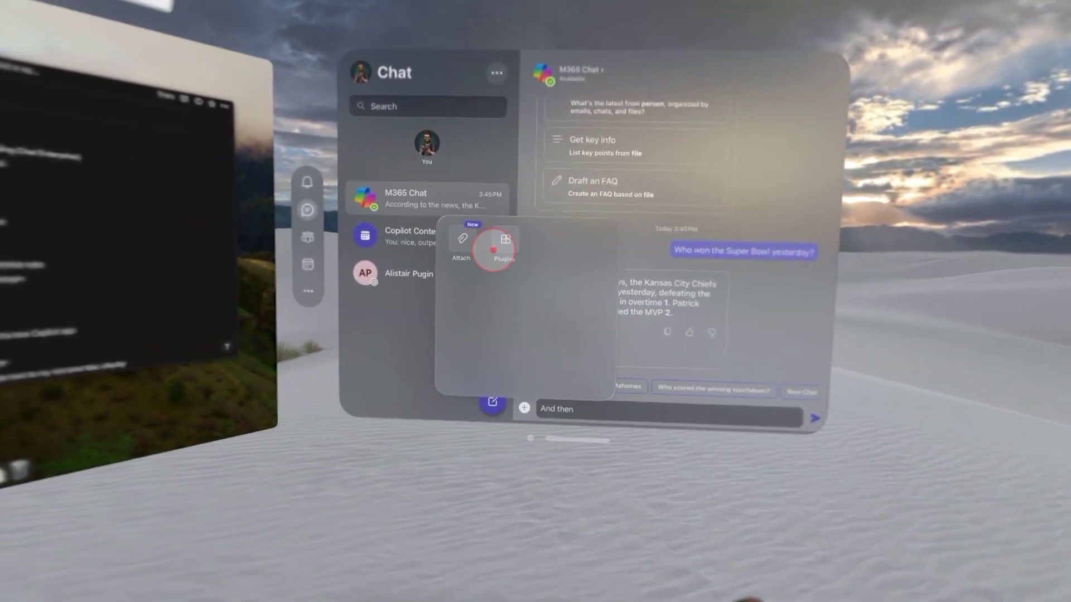
pyautogui.click(507, 243)
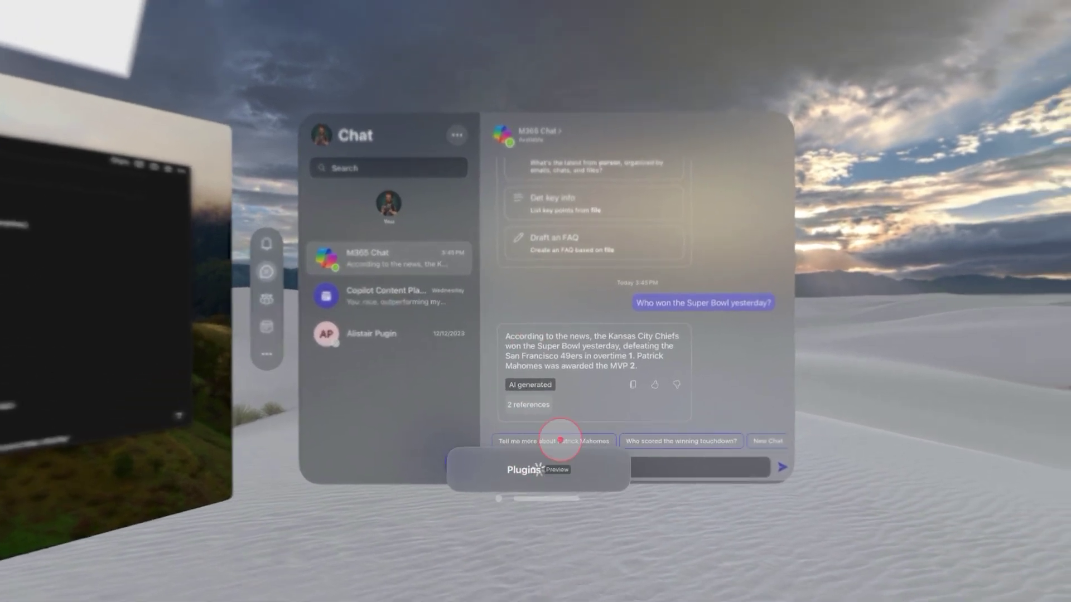
pyautogui.click(555, 413)
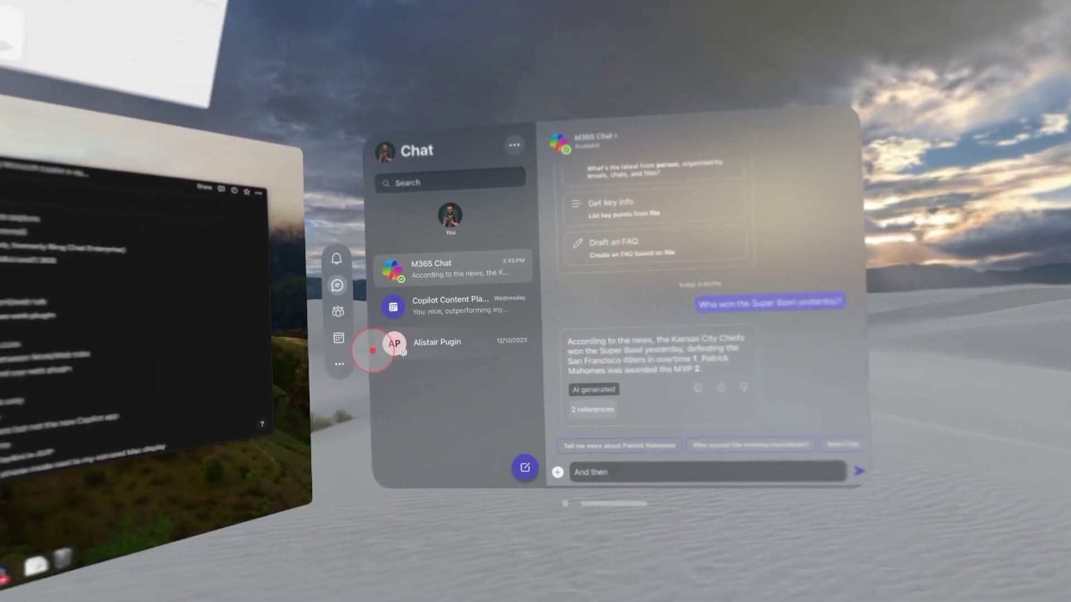
# Dismiss the More apps panel to get back to the M365 Chat conversation.
pyautogui.click(340, 364)
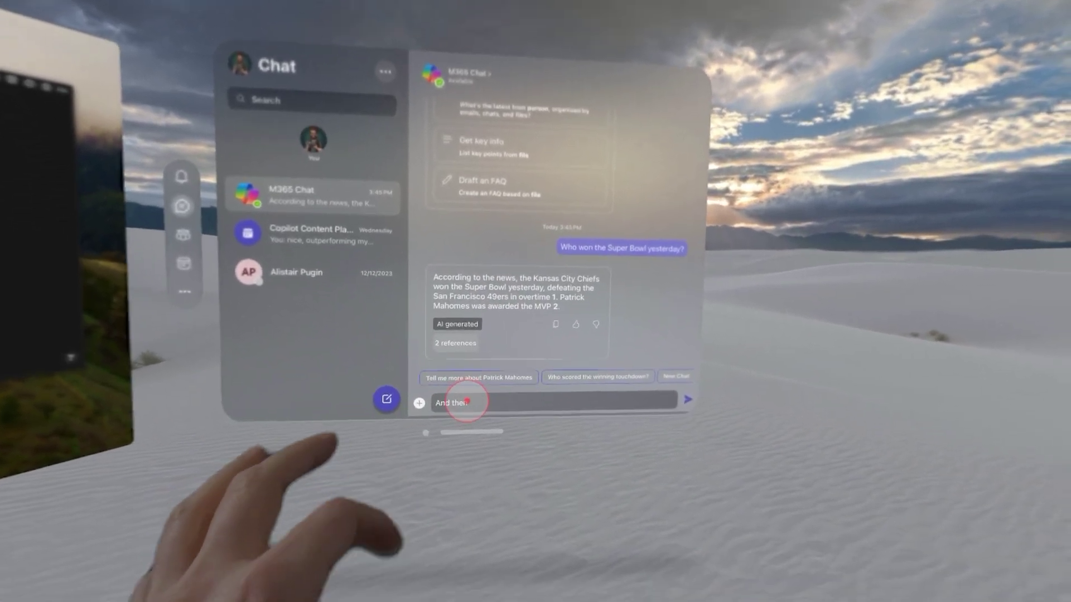
# Clear the 'And then' draft, turn off dictation, and start a new Copilot chat.
pyautogui.click(465, 402)
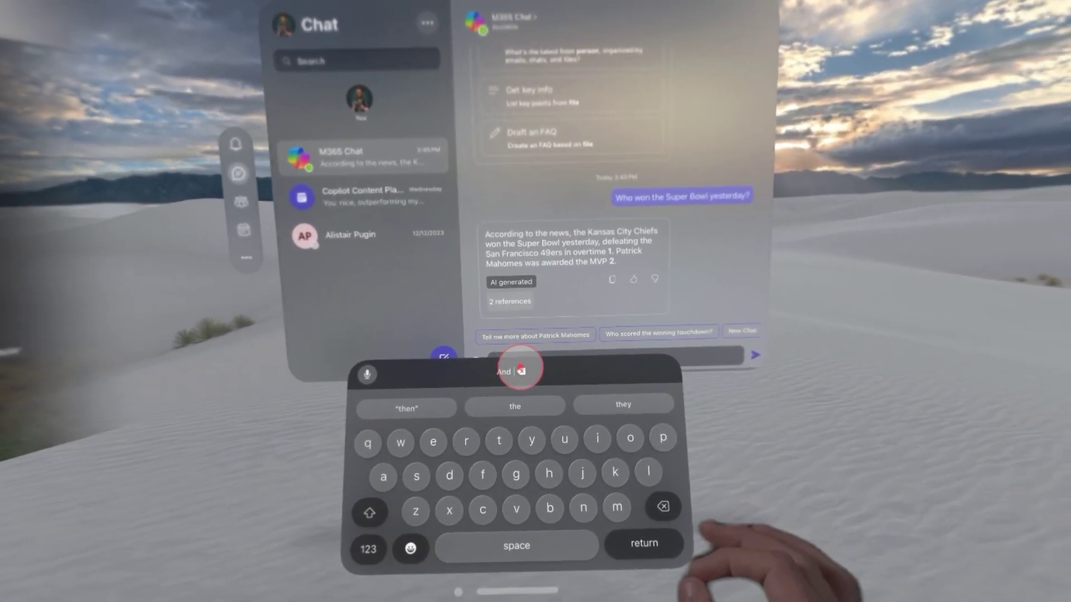
pyautogui.click(520, 371)
pyautogui.click(449, 342)
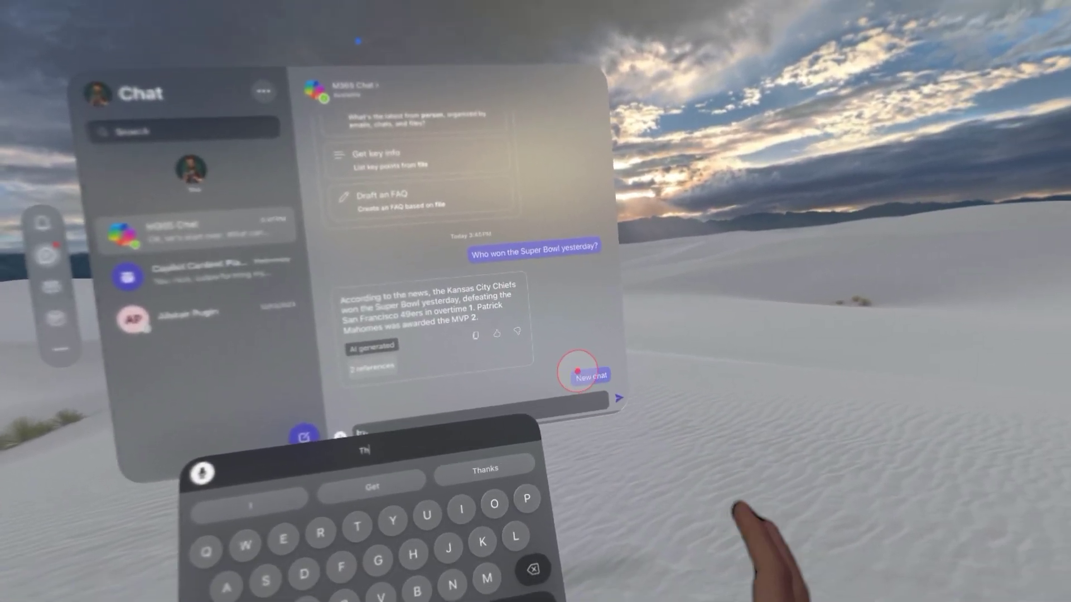
pyautogui.click(602, 405)
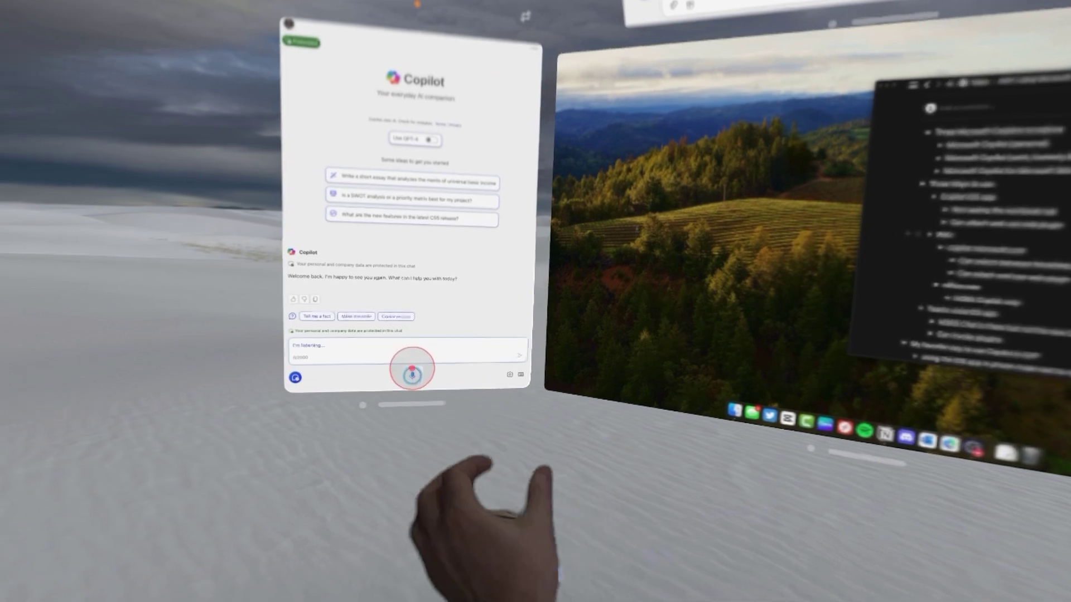
# Dictate 'so I can say whatever I want to it' into Copilot's Ask me anything box.
pyautogui.write('to move it.')
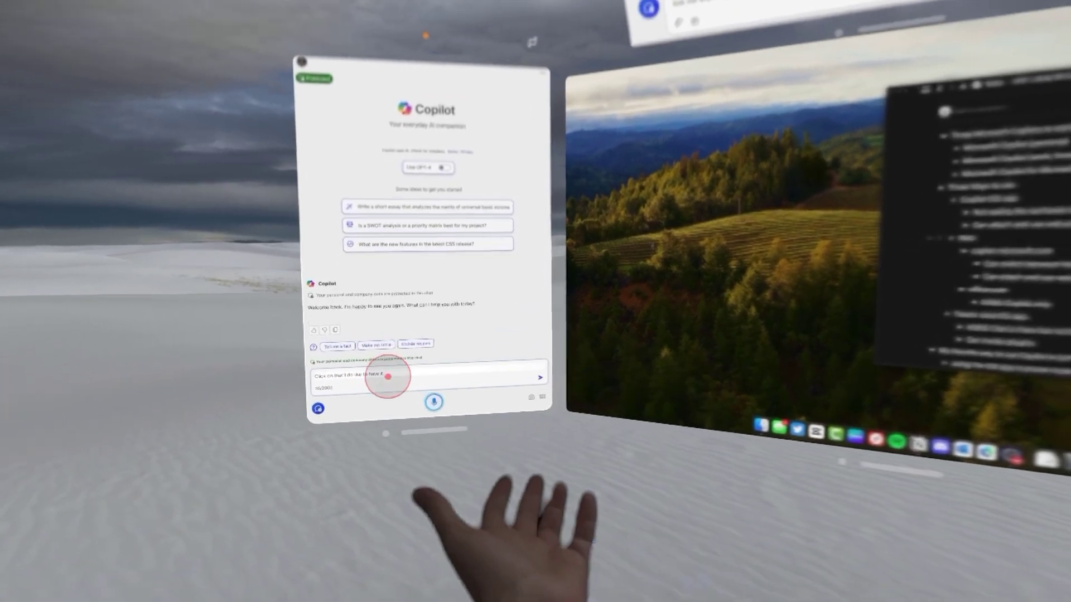
pyautogui.write(' well so')
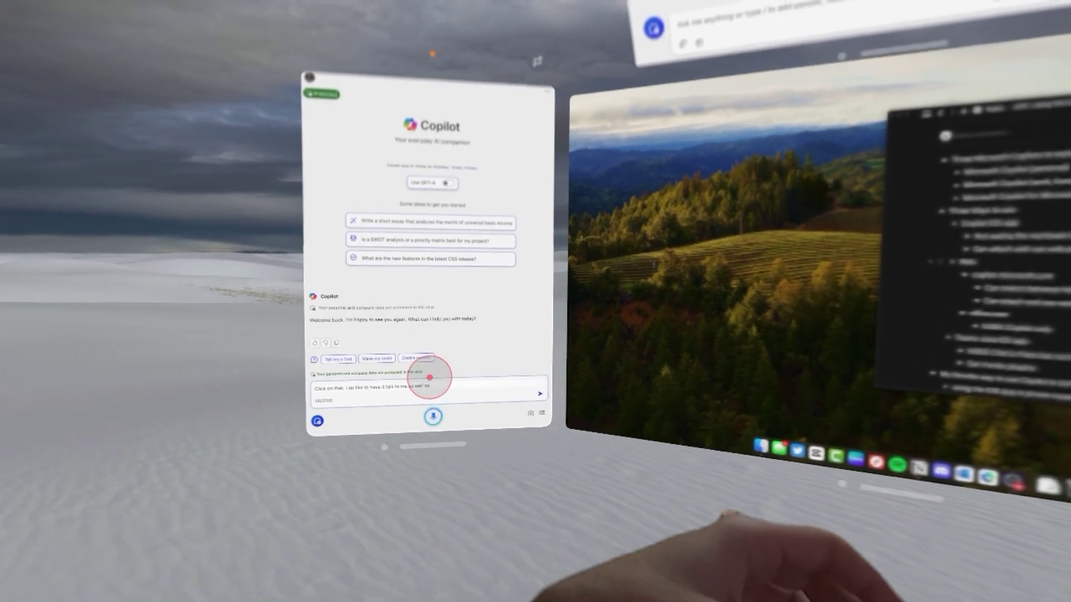
pyautogui.write(' I can say whatever')
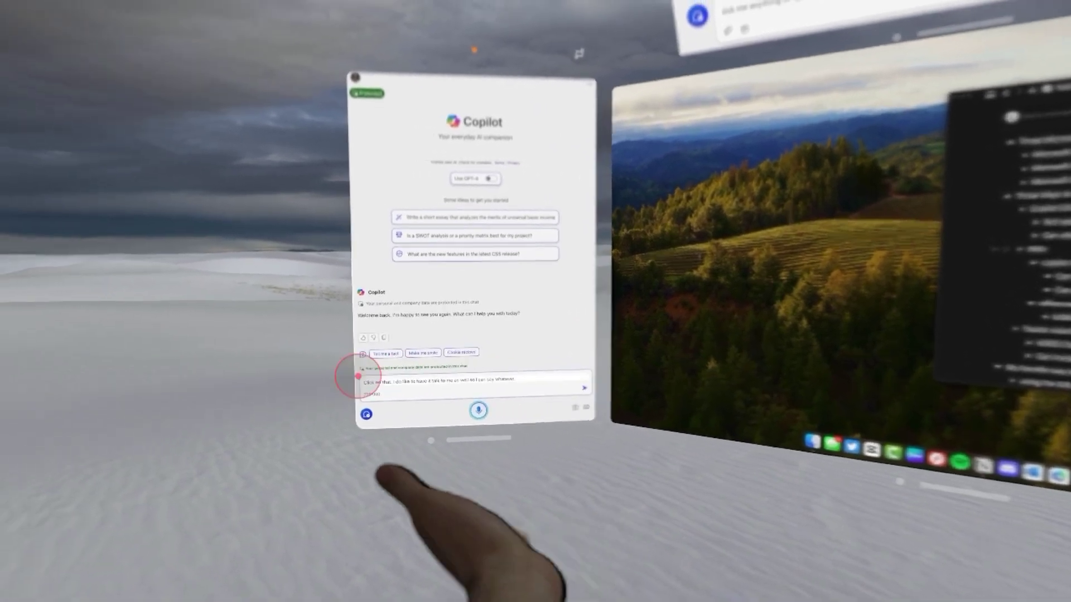
pyautogui.write(" I want to it. It's my voice right now and it's voice. stop talking for a second, it's going to")
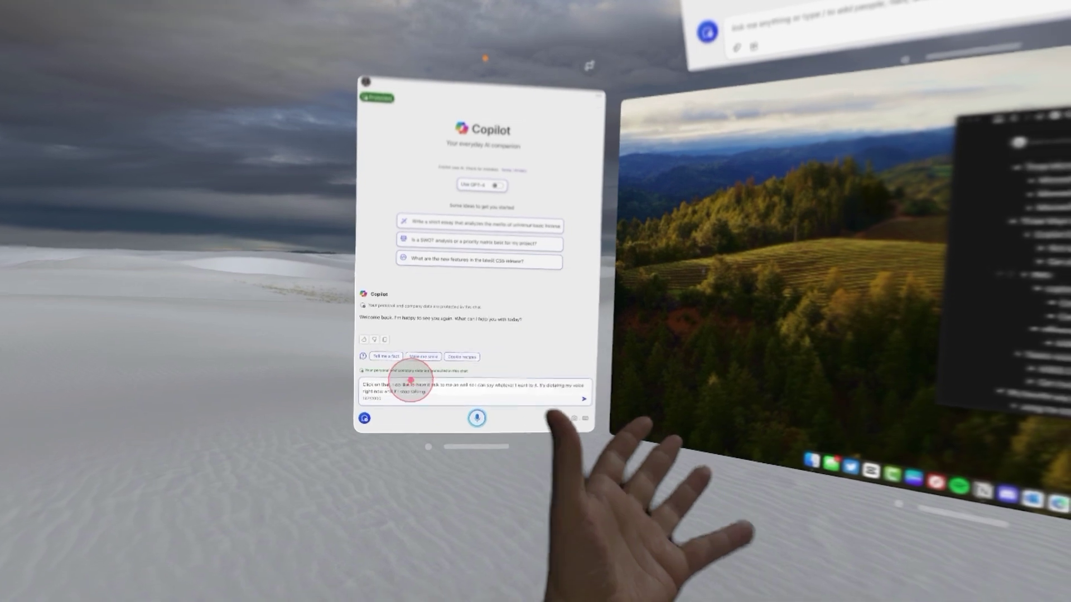
pyautogui.write(' submit that and then going to')
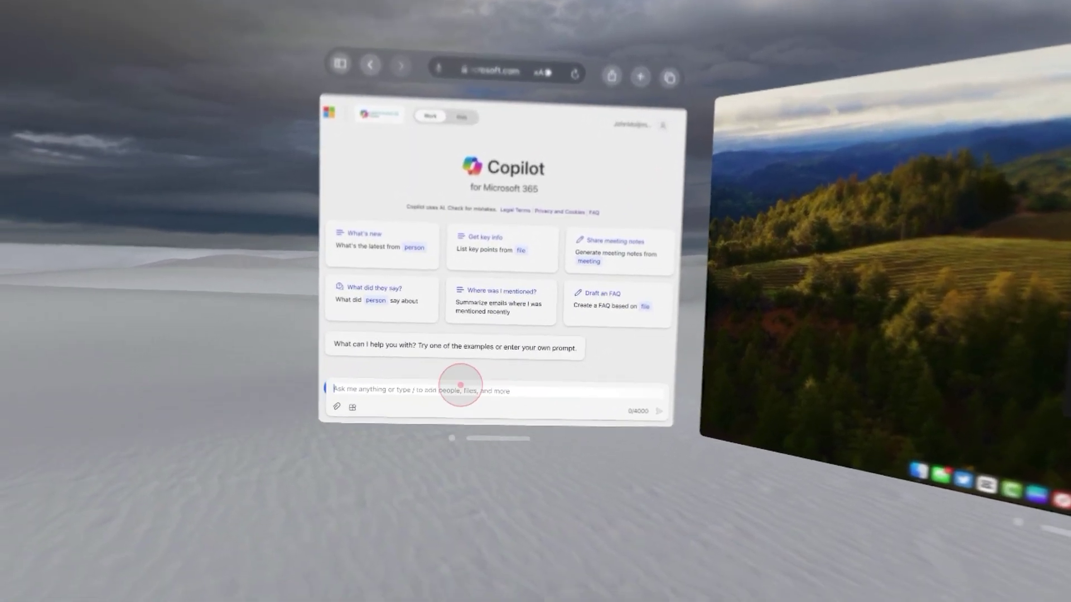
# Dictate a 400+ character prompt about visionOS dictation, the 4000-character limit and the web plug-in.
pyautogui.click(459, 385)
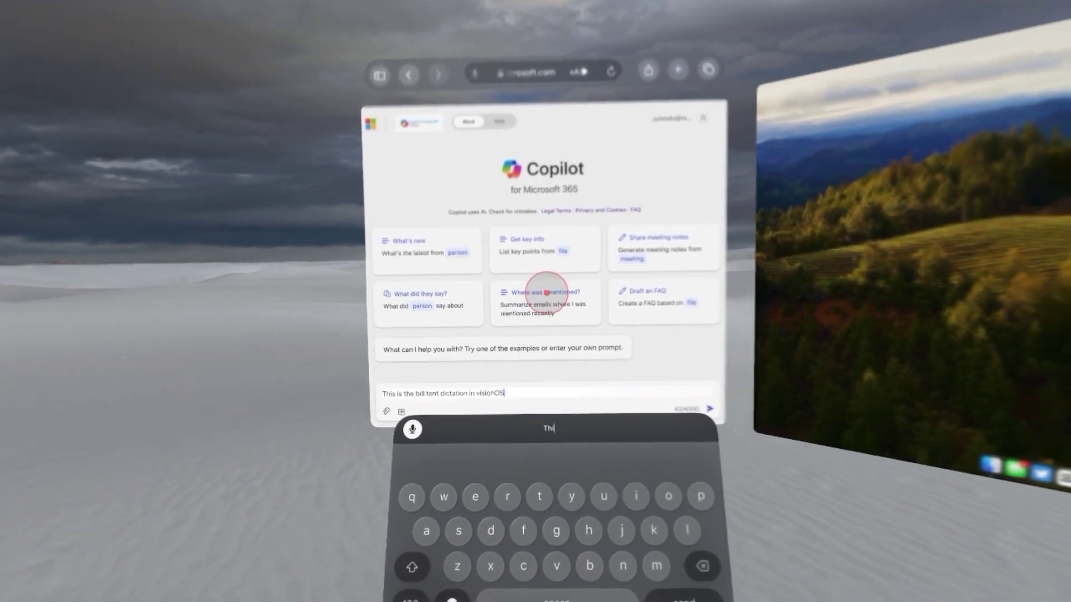
pyautogui.write('and')
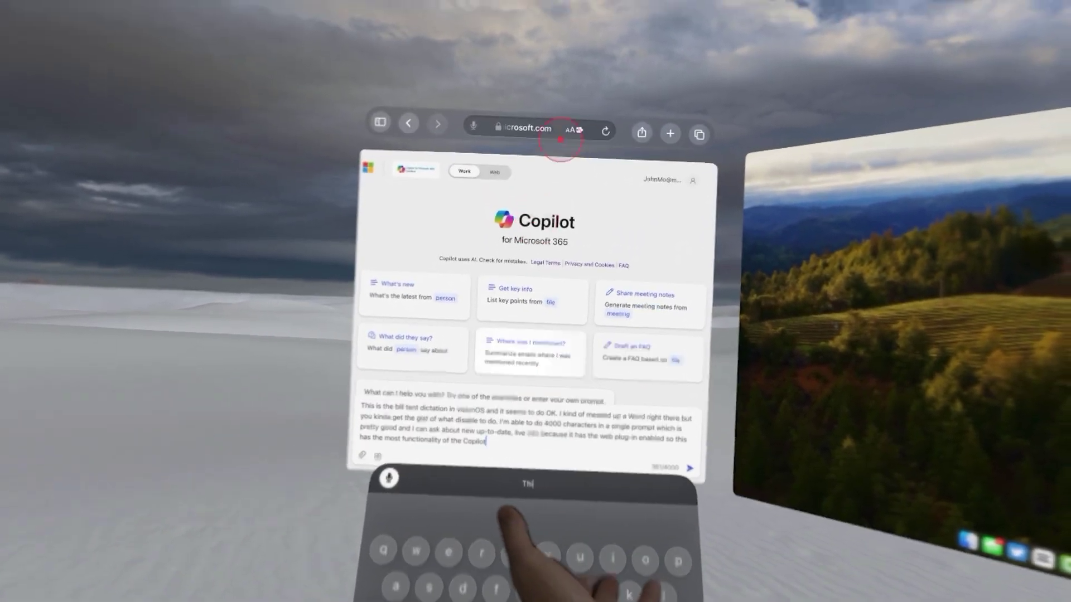
pyautogui.click(560, 140)
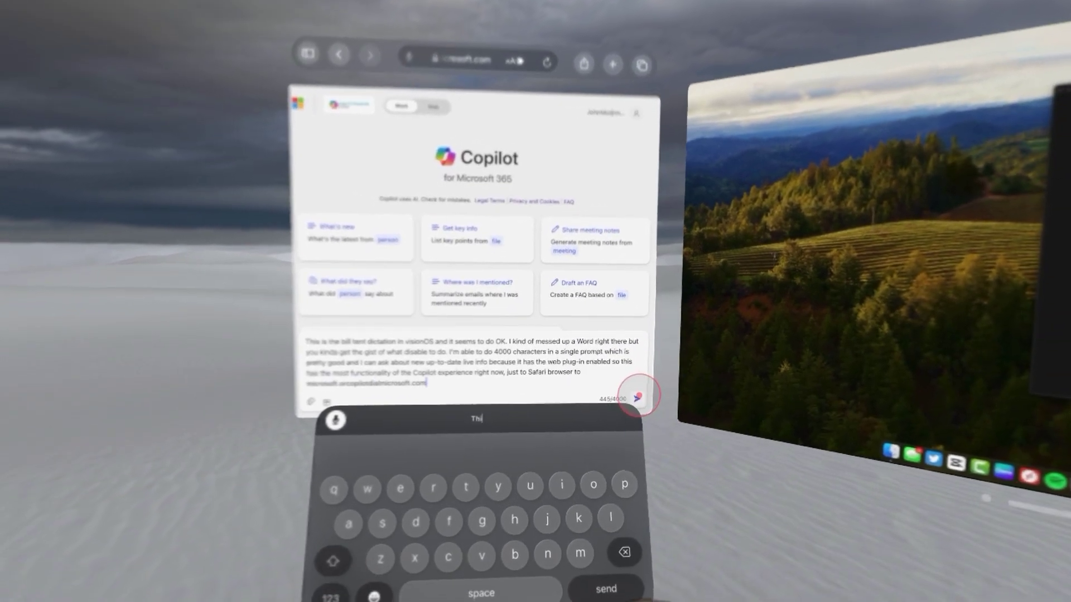
# Send the dictated prompt and wait for Copilot's reply about dictation on Apple Vision Pro.
pyautogui.click(658, 432)
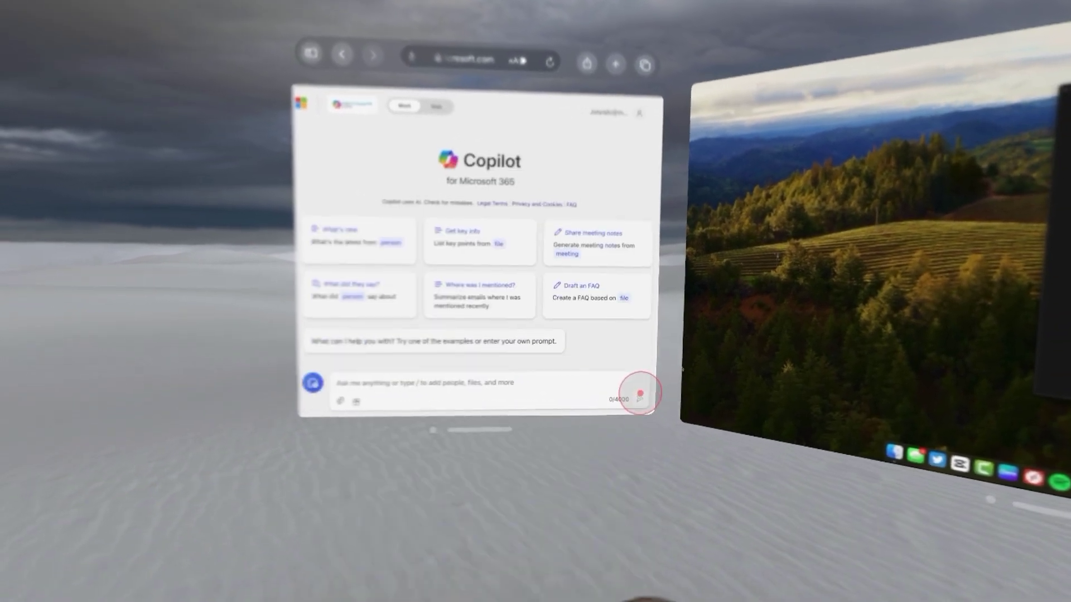